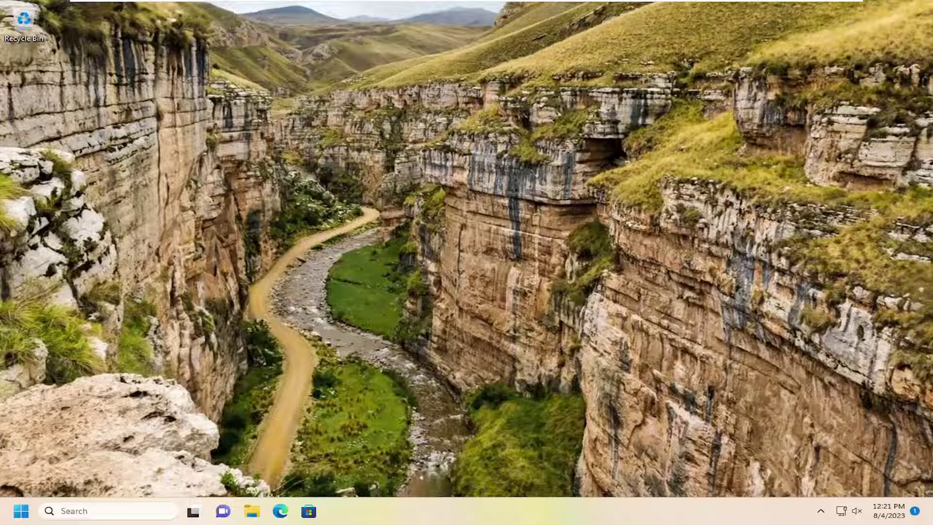
Search Windows for 'device manager' and launch Device Manager from the results
click(48, 511)
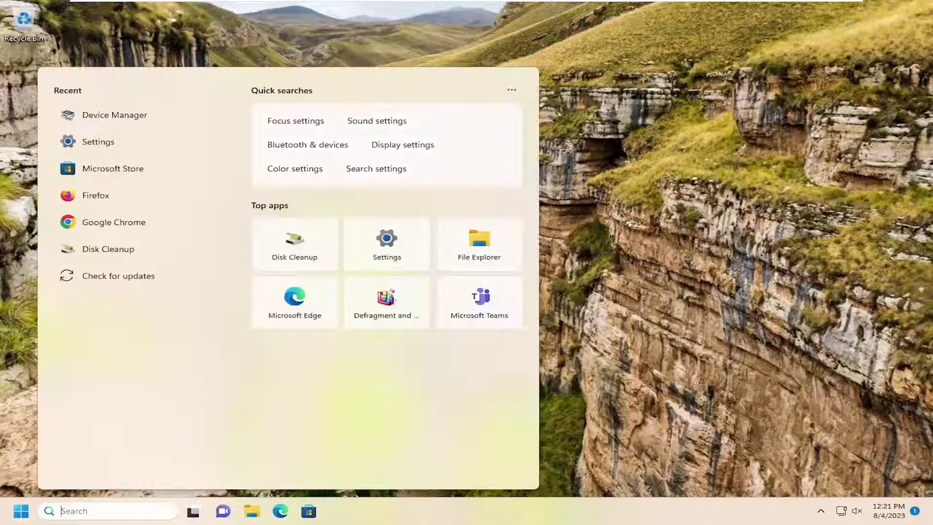
text(device manager)
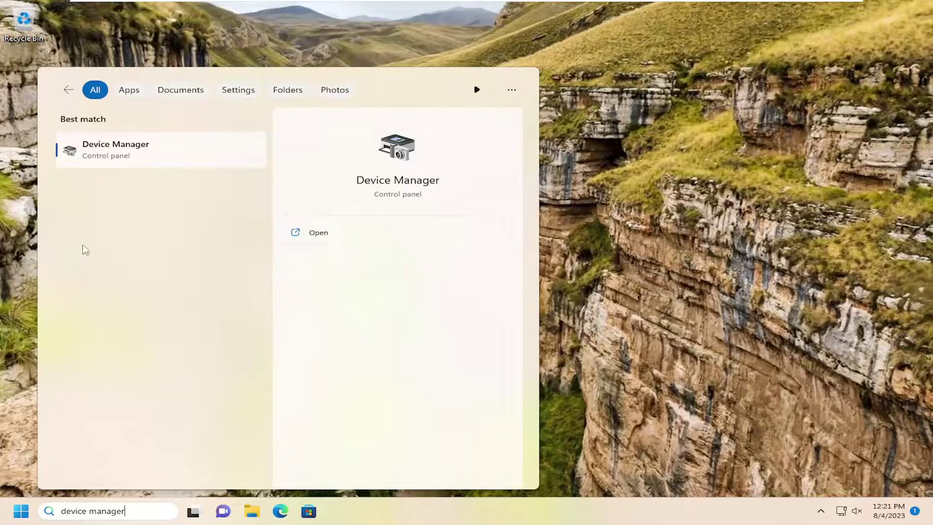
click(113, 151)
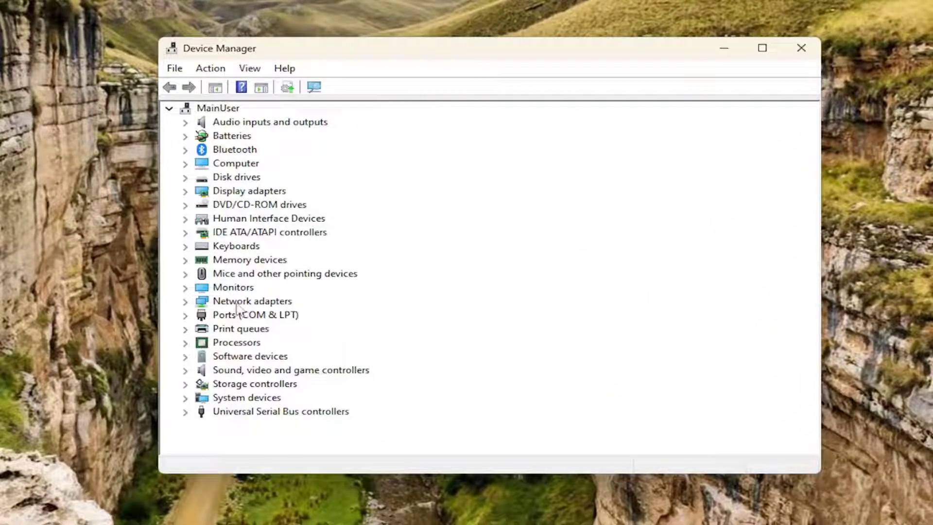
Expand Network adapters and open Properties for Intel(R) 82574L Gigabit Network Connection
double_click(197, 305)
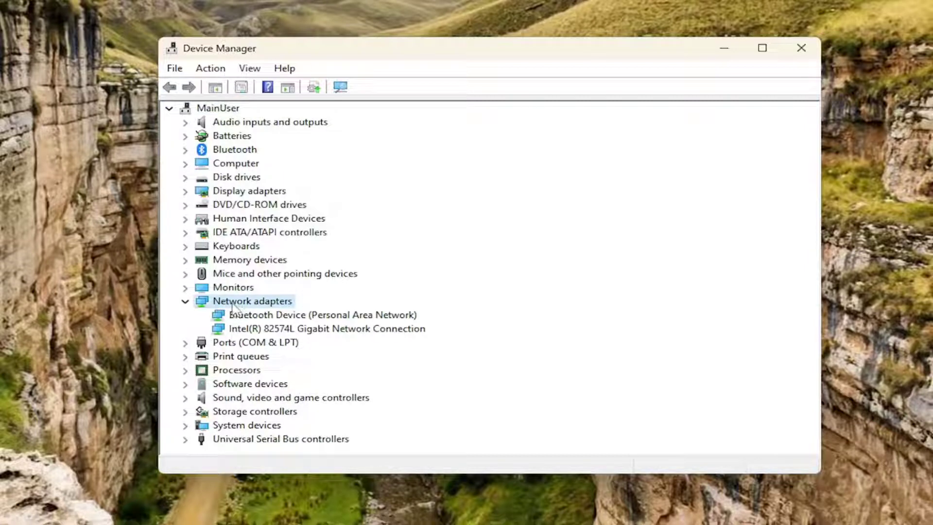
click(311, 330)
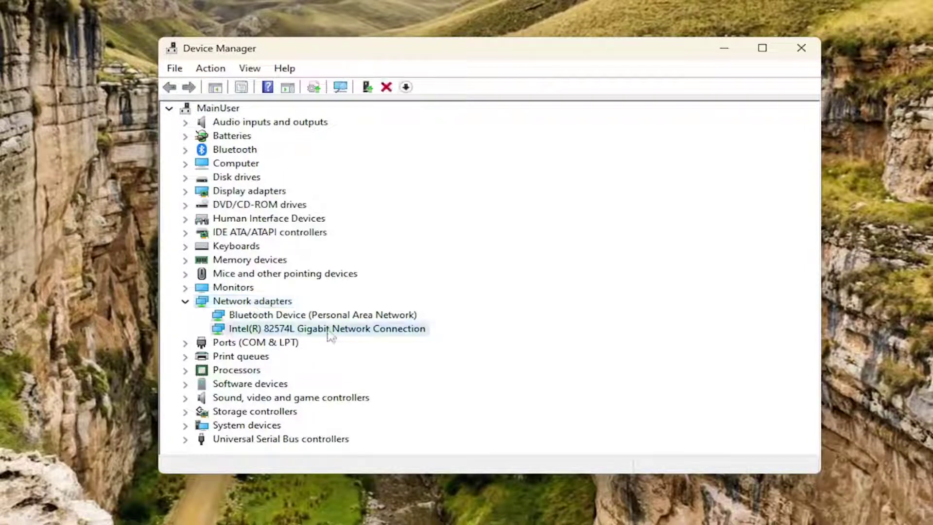
double_click(335, 329)
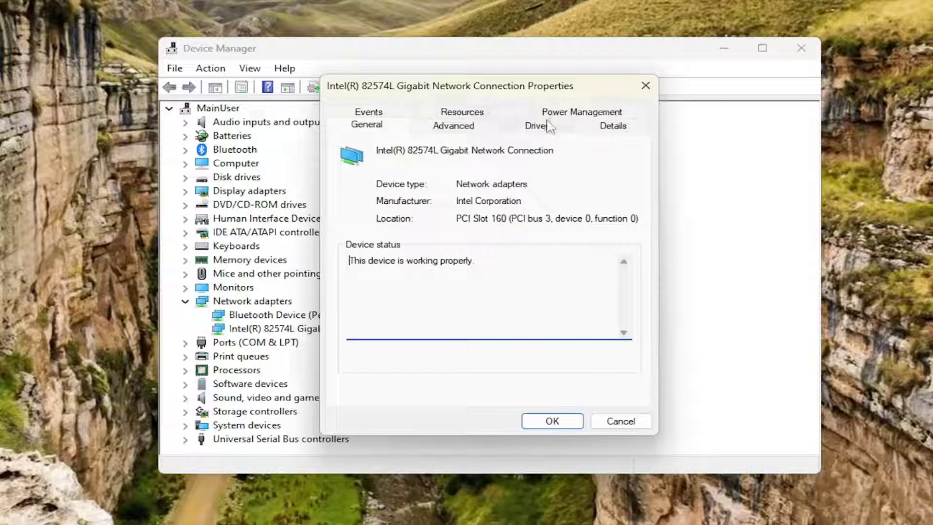
Check 'Allow this device to wake the computer' on the Power Management tab and confirm with OK
click(572, 115)
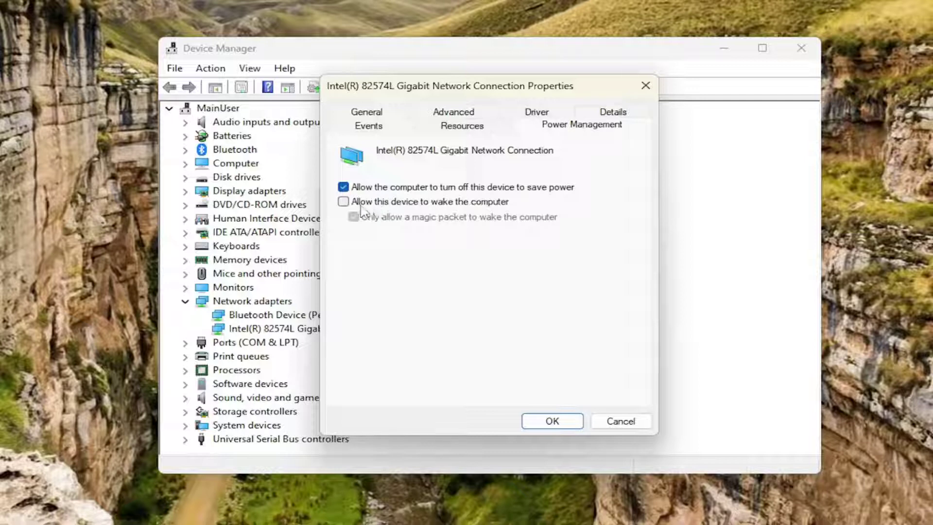
click(404, 206)
click(353, 217)
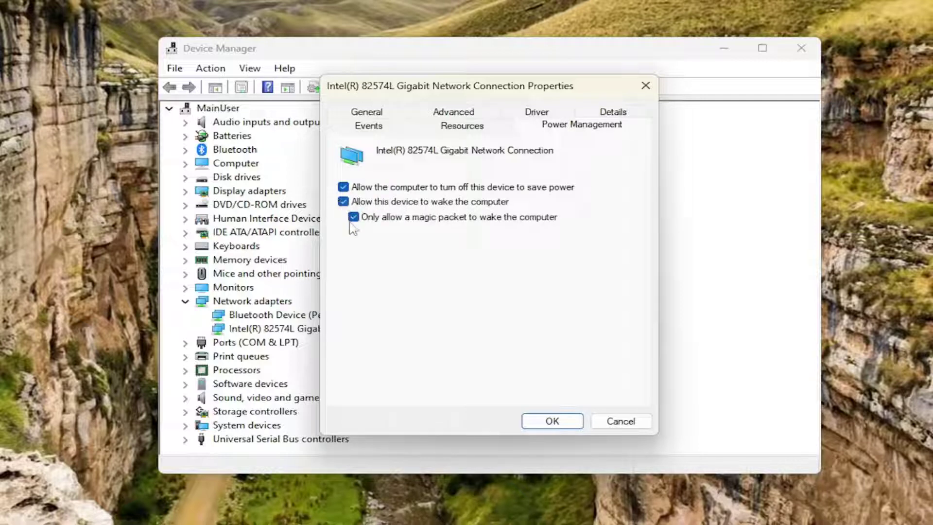
click(552, 421)
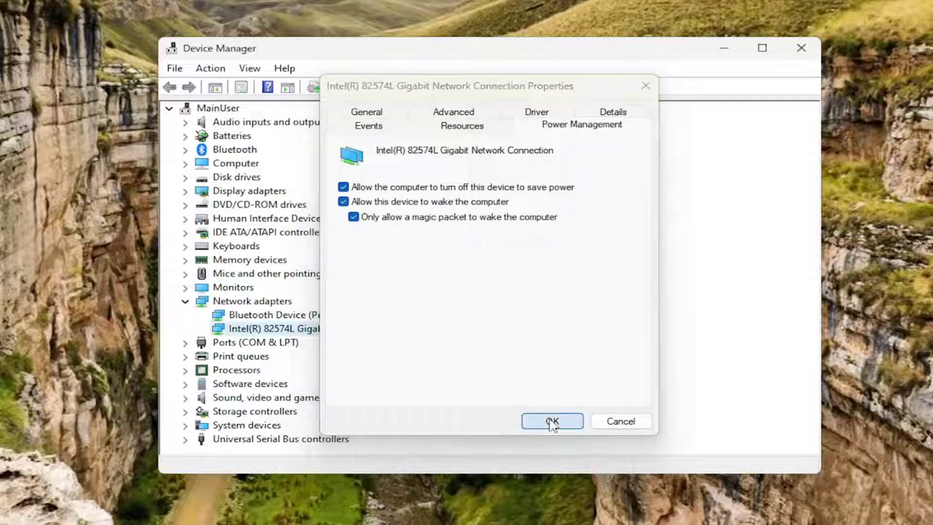
Uncheck the adapter's wake permission, confirm with OK, and collapse Network adapters
double_click(373, 332)
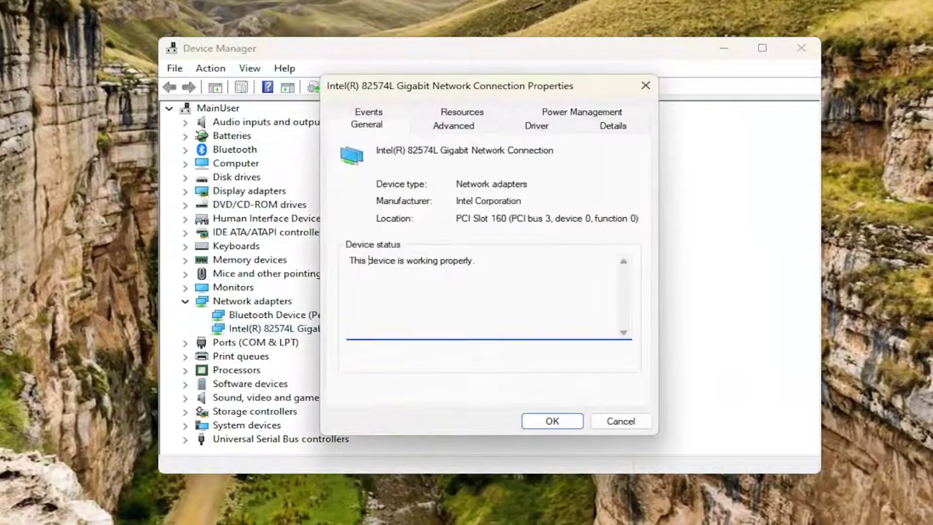
click(567, 117)
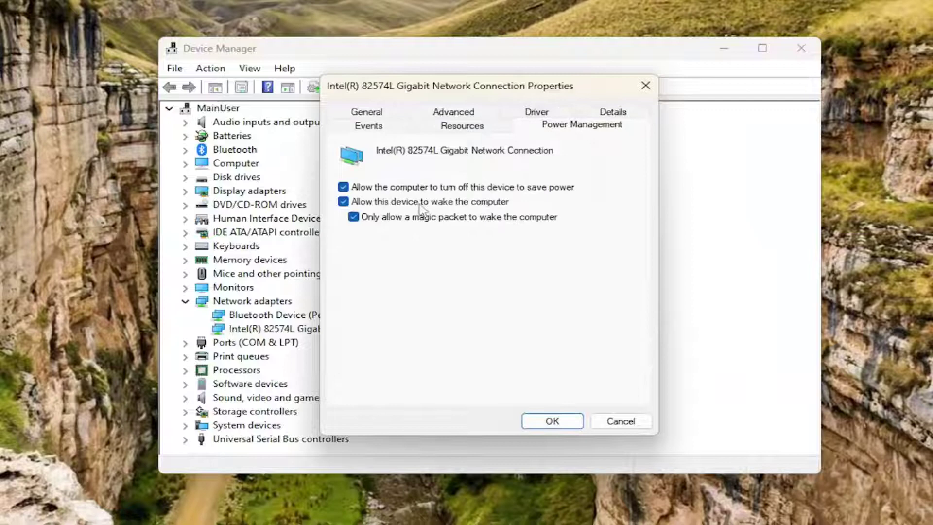
click(344, 202)
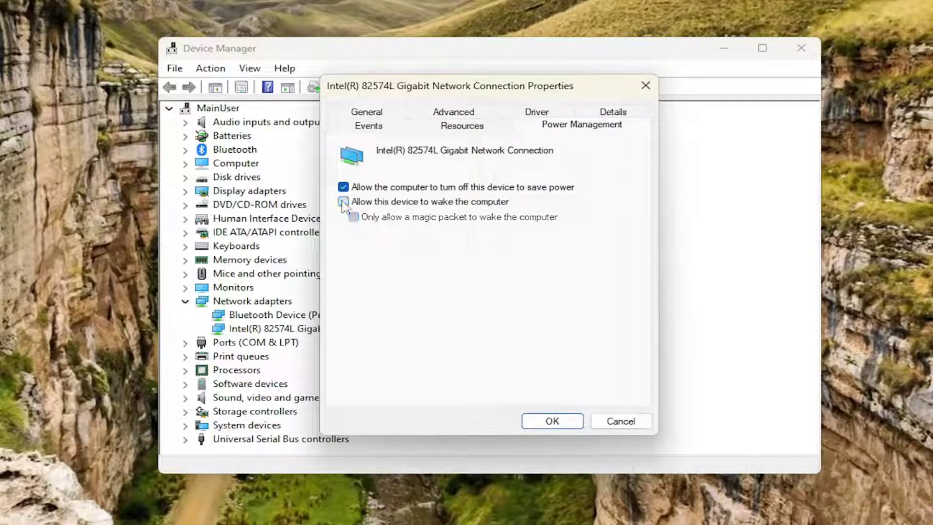
click(551, 421)
click(187, 301)
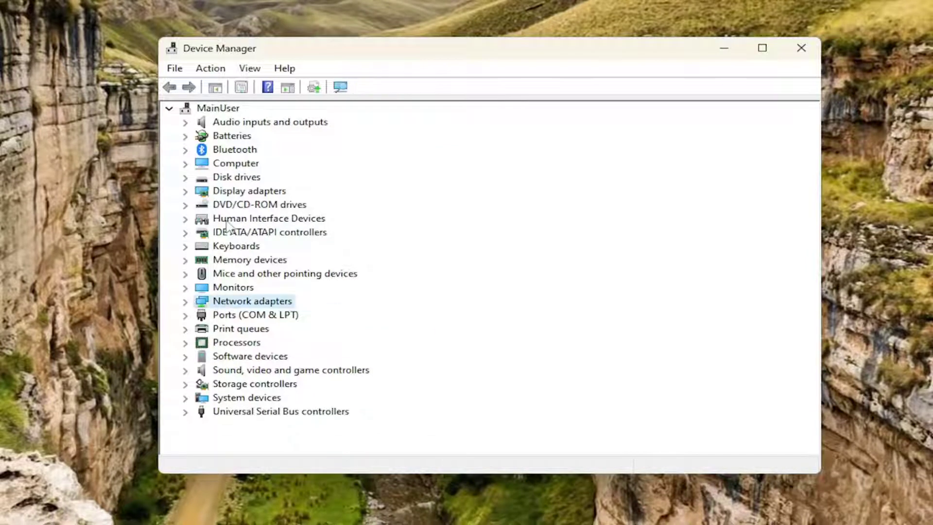
Review the Standard PS/2 Keyboard's Details and Driver tabs, then close its properties
double_click(229, 247)
double_click(238, 261)
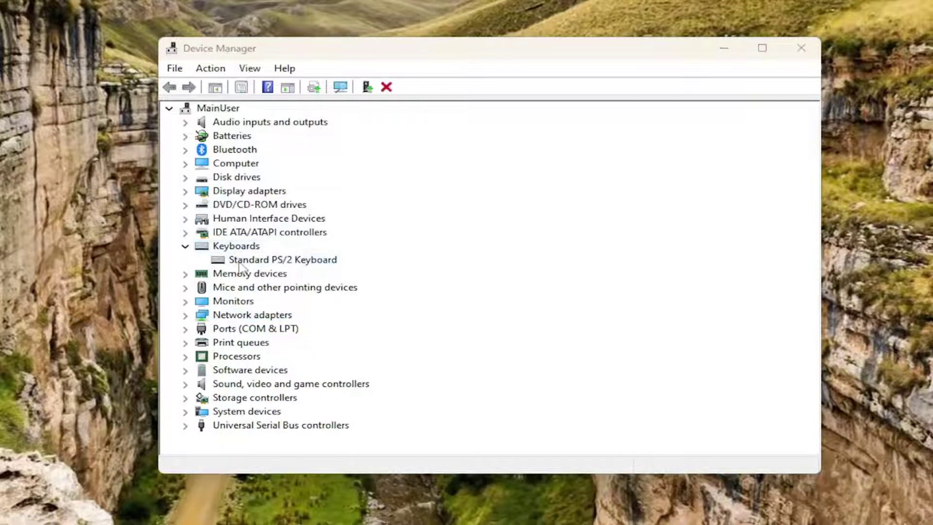
click(417, 114)
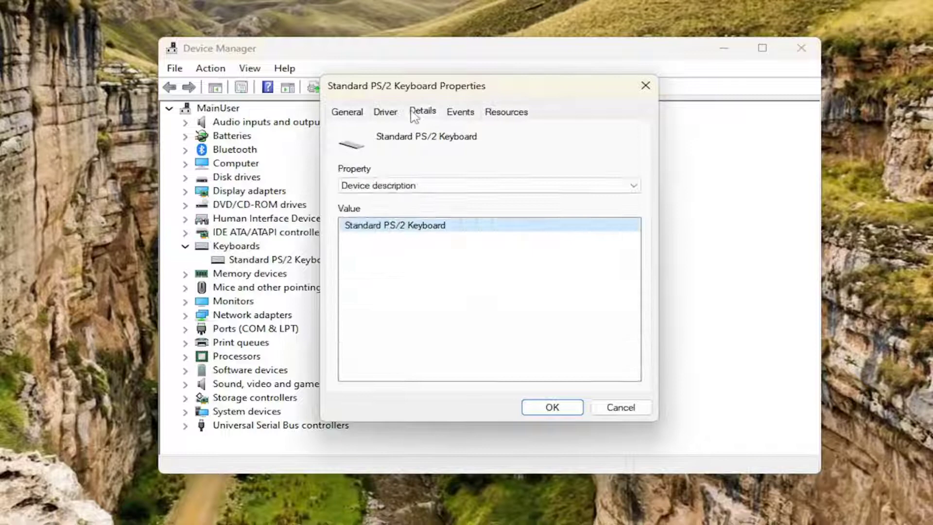
click(392, 114)
click(646, 85)
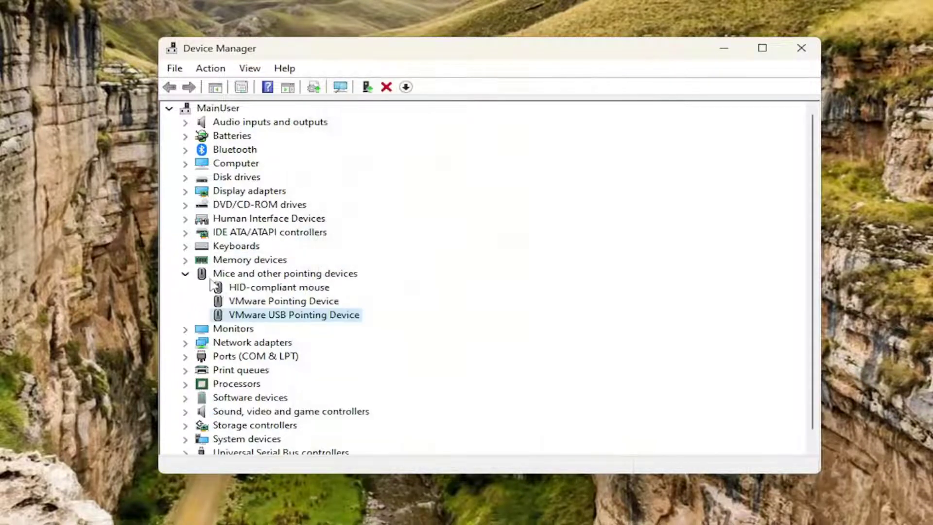
Review the HID-compliant mouse's Events, Driver and General tabs, then close its properties
double_click(266, 288)
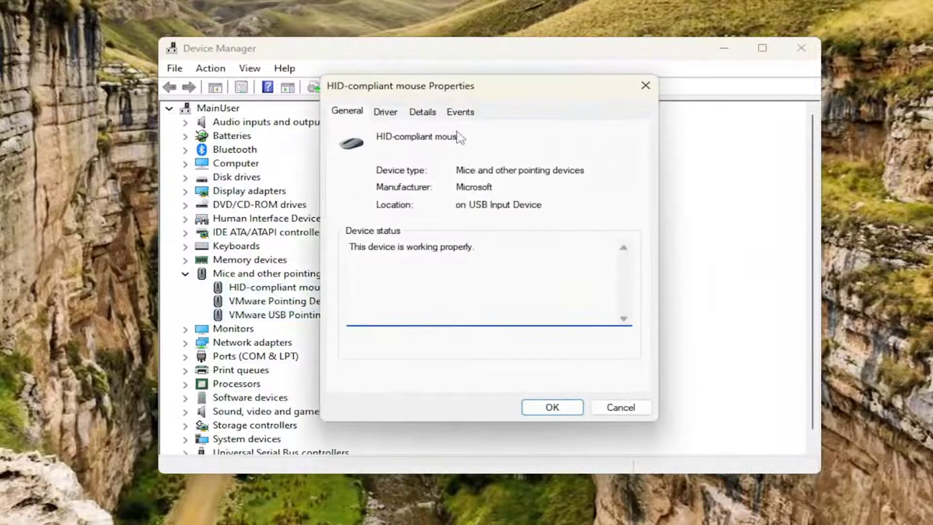
click(454, 114)
click(389, 115)
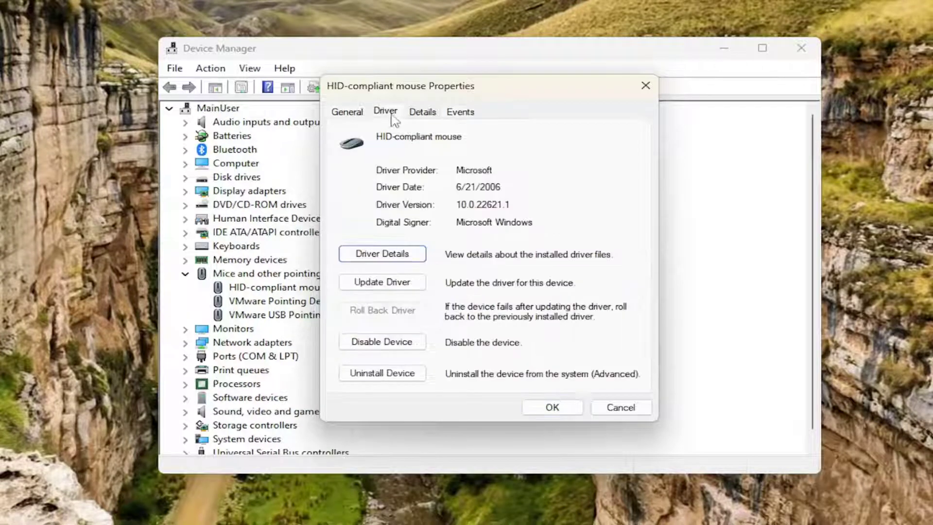
click(346, 112)
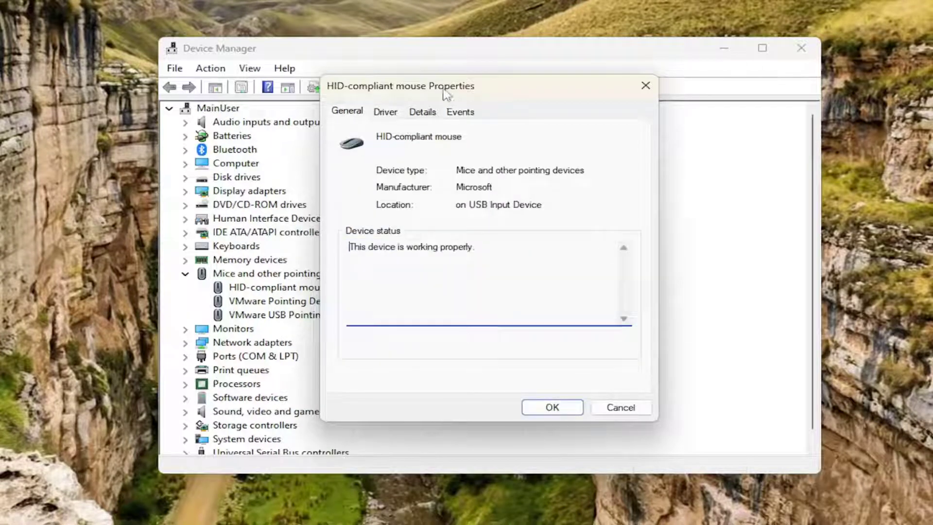
click(645, 85)
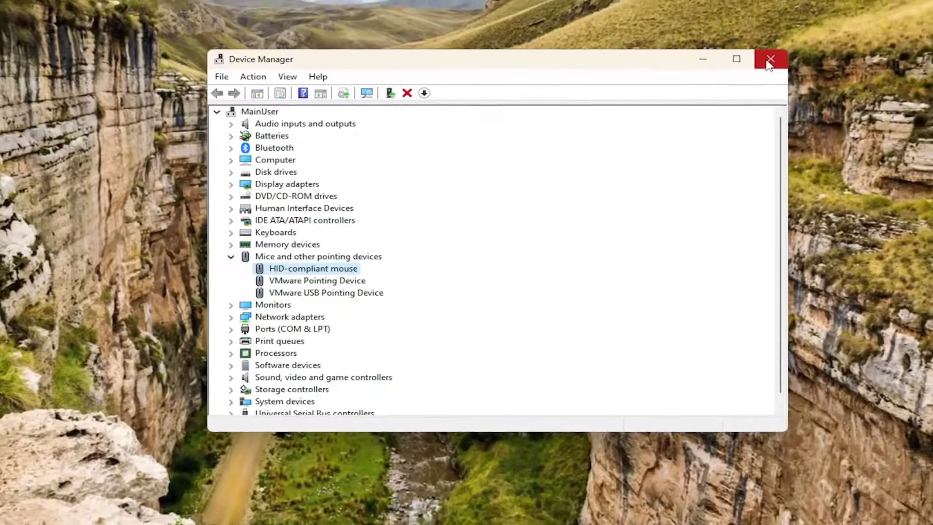
Close Device Manager and launch Command Prompt as administrator from a 'cmd' search
click(801, 48)
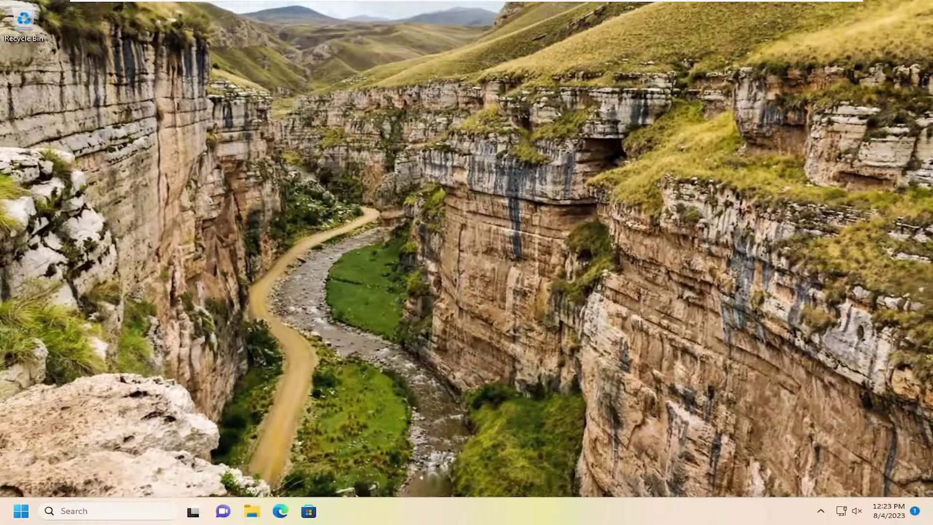
click(86, 511)
text(cmd)
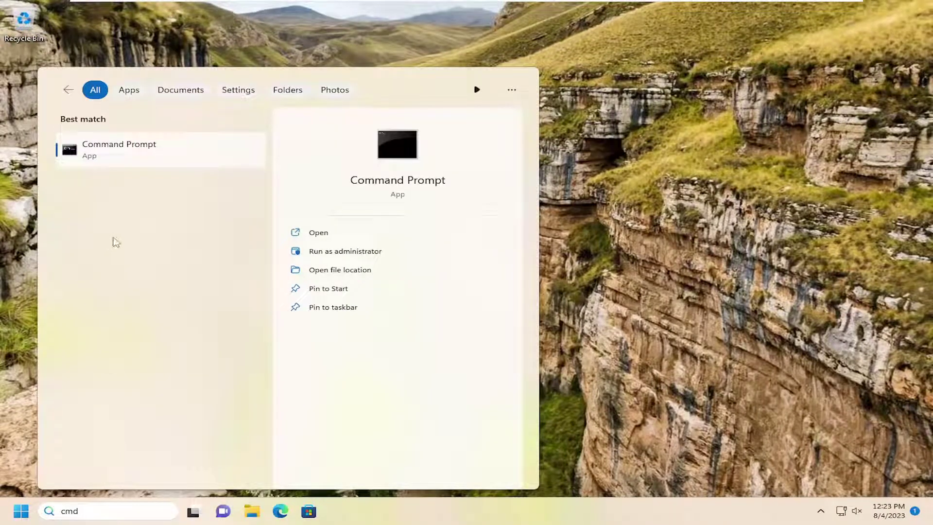
right_click(114, 150)
click(147, 156)
click(383, 347)
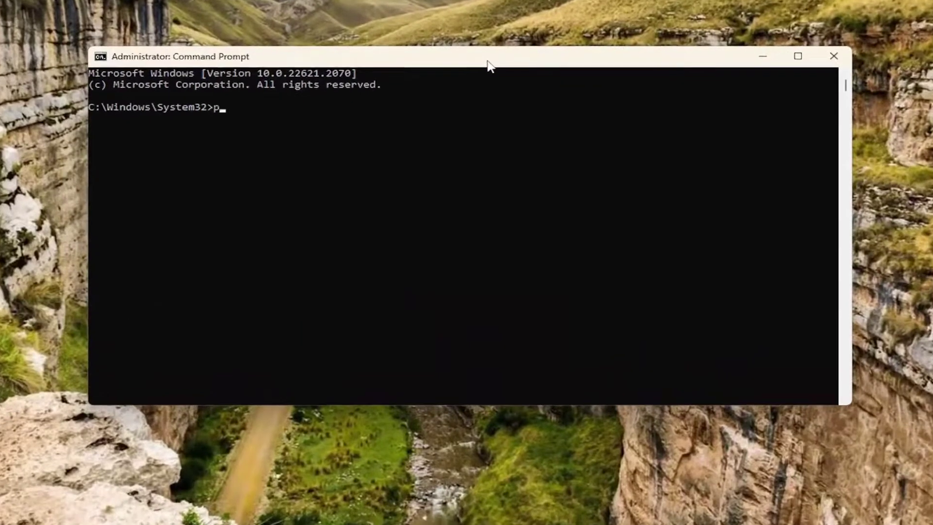
Run powercfg -waketimers, which reports no active wake timers
text(powercfg -waket)
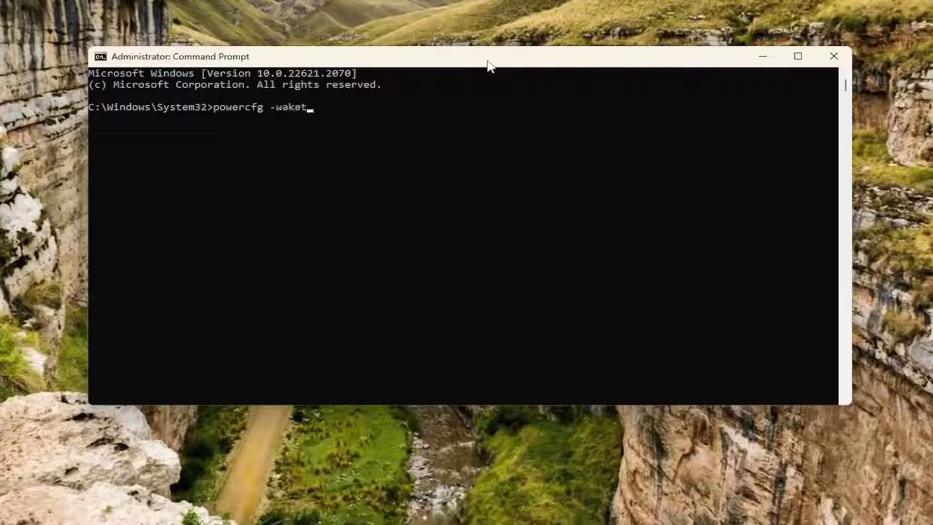
text(imers)
key(Return)
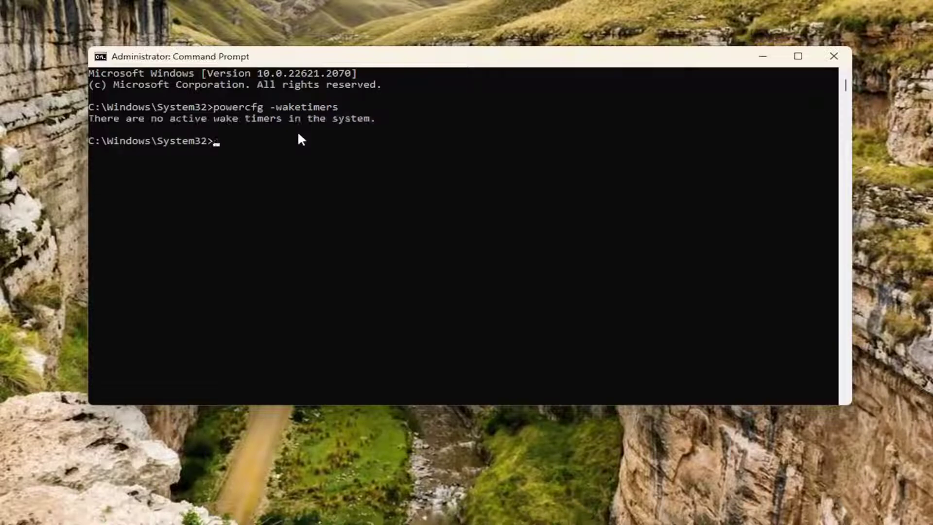